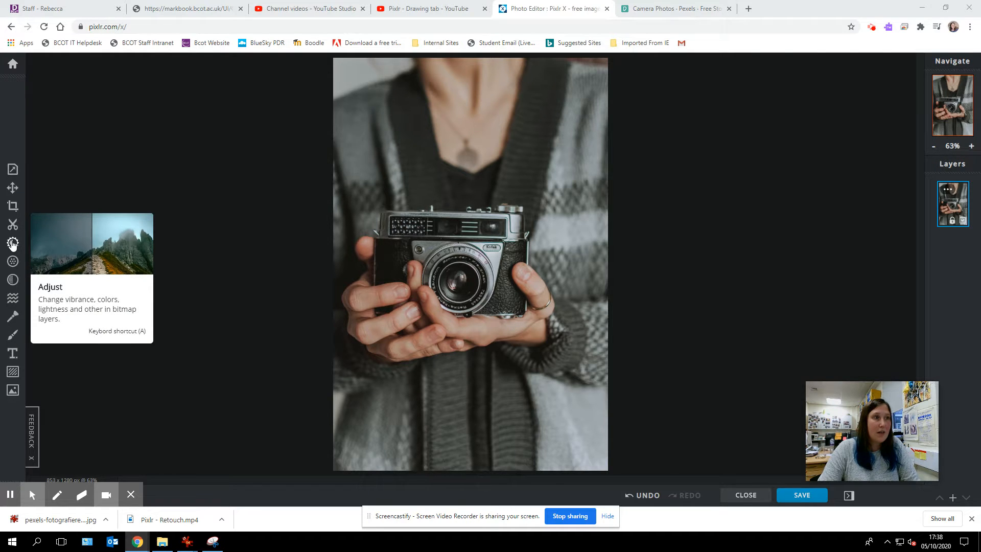
# - Open the Adjust settings and try the Black & white and Invert effects on the photo, switching each off again
pyautogui.click(13, 243)
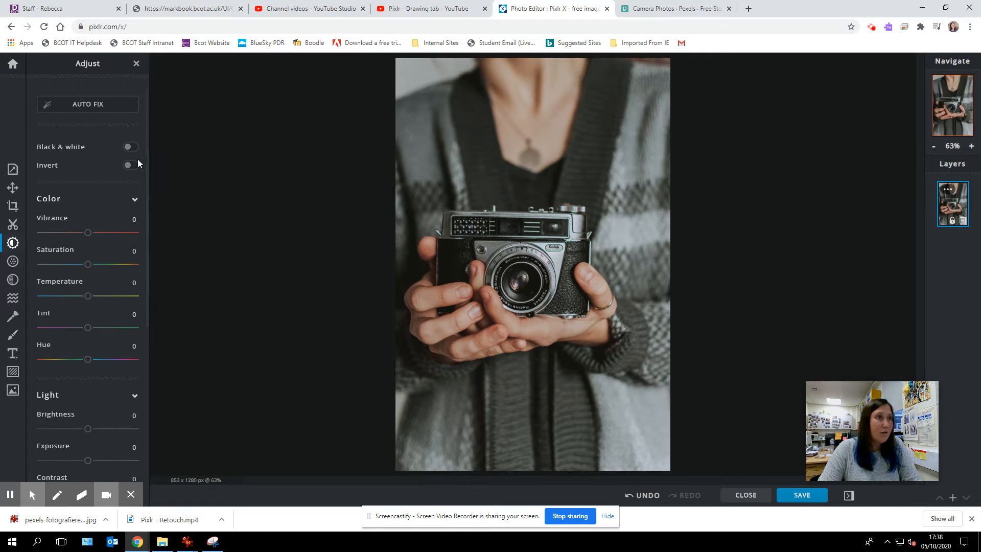
pyautogui.click(132, 147)
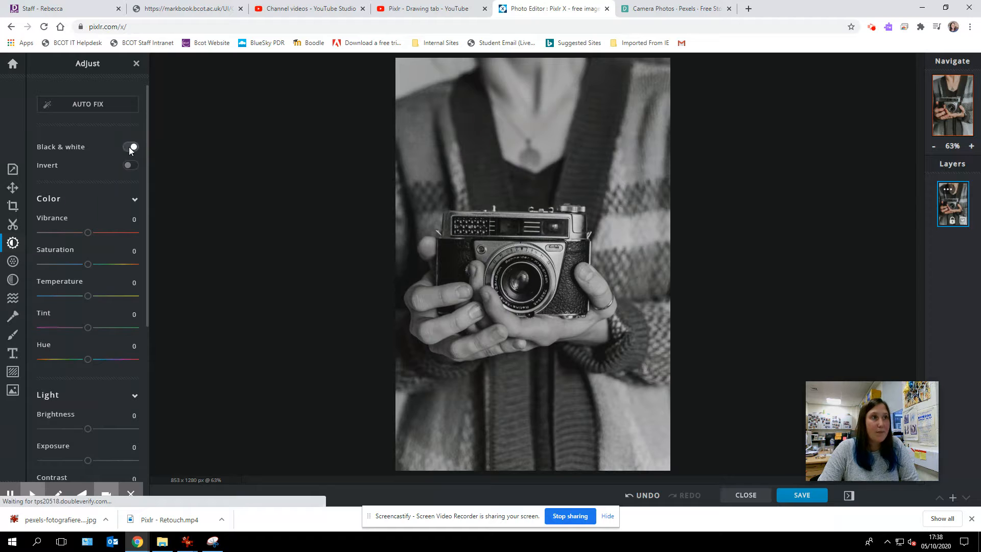
pyautogui.click(131, 147)
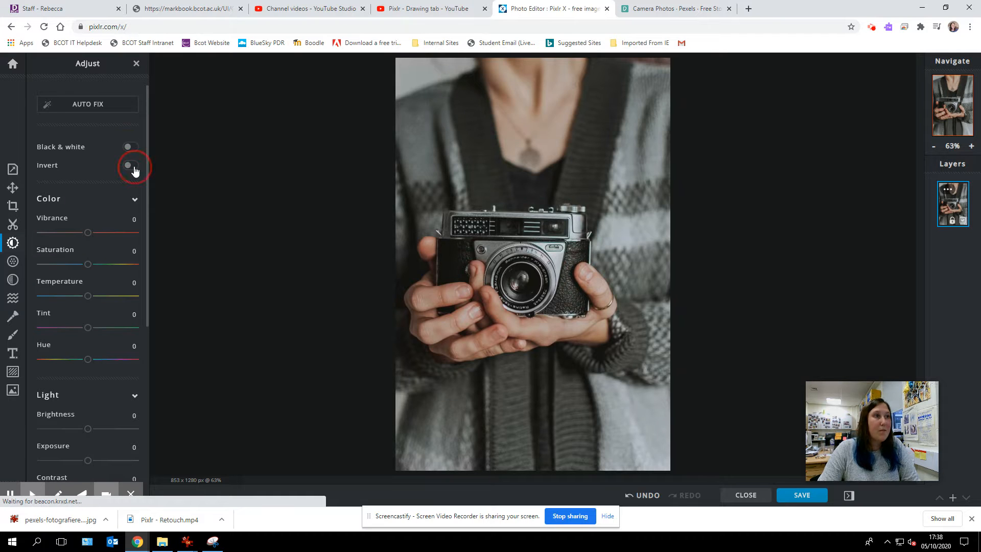
pyautogui.click(132, 166)
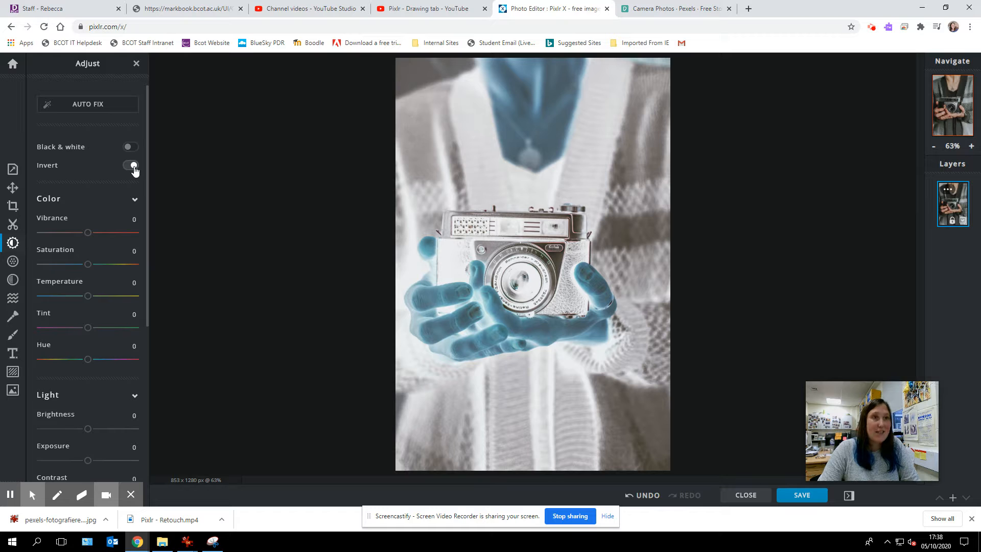
pyautogui.click(132, 166)
# - Try out the Color adjustments, finishing with Vibrance 2, Saturation 0, Temperature -2, Tint 0 and Hue 6
pyautogui.scroll(-1, 103, 192)
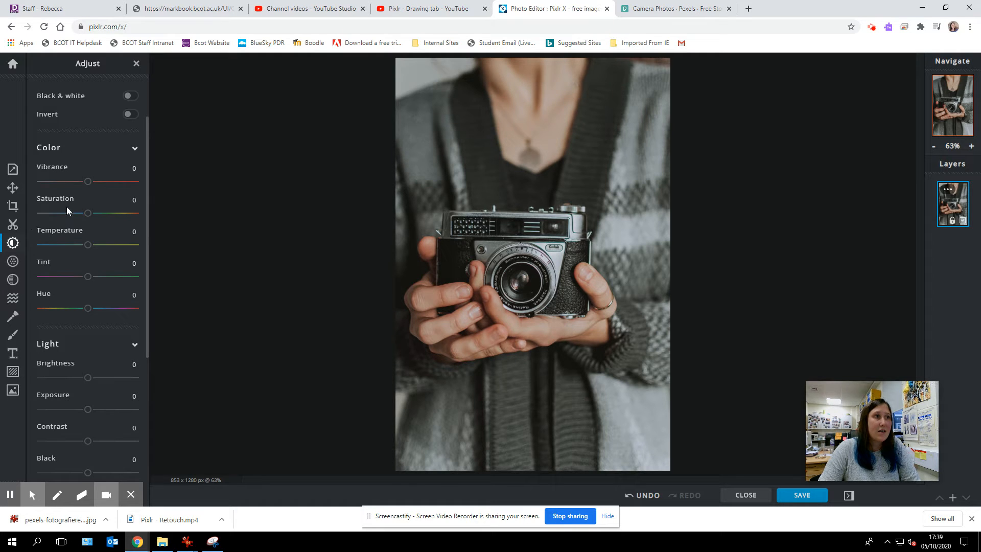
pyautogui.moveTo(88, 181)
pyautogui.mouseDown()
pyautogui.moveTo(128, 189)
pyautogui.moveTo(90, 188)
pyautogui.moveTo(126, 191)
pyautogui.moveTo(99, 189)
pyautogui.mouseUp()
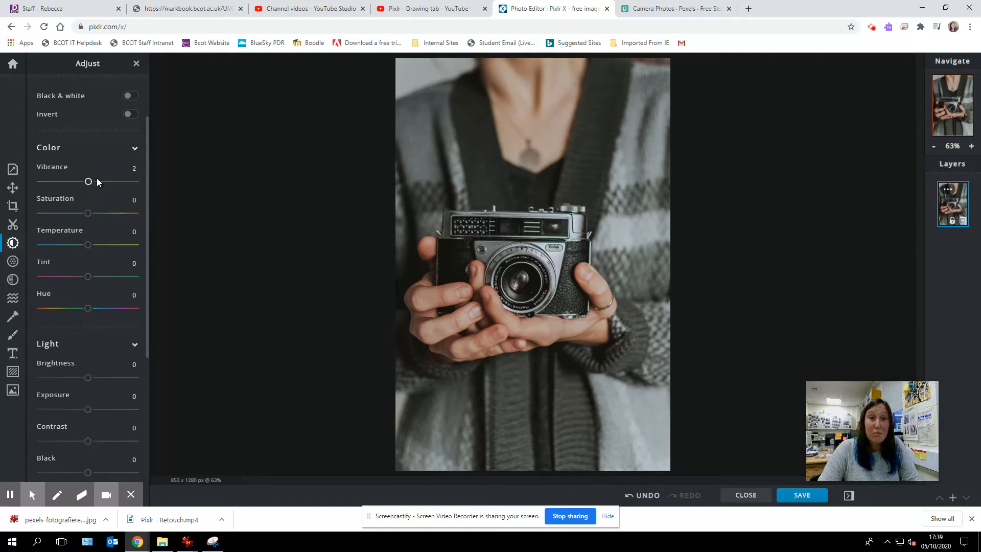
pyautogui.moveTo(84, 212); pyautogui.dragTo(139, 222)
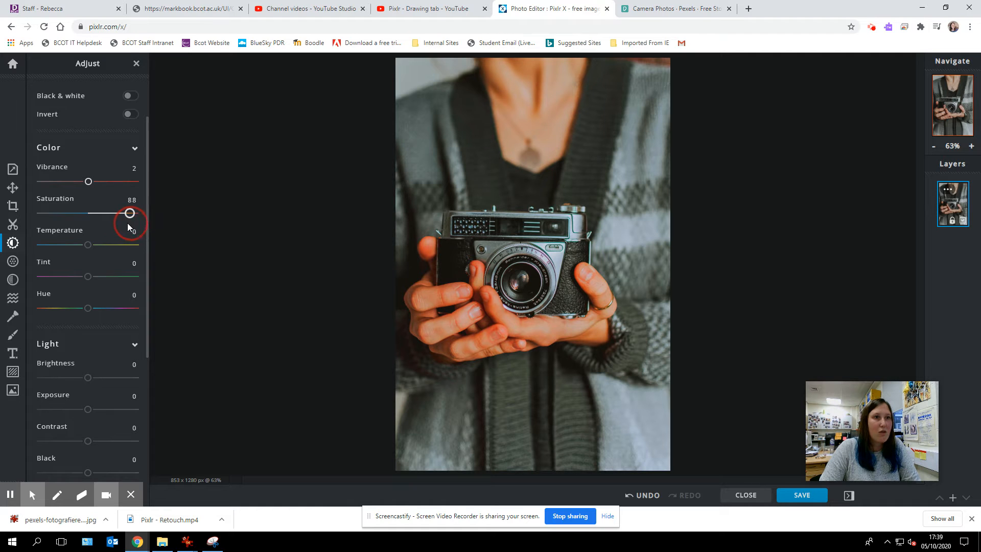
pyautogui.moveTo(59, 222); pyautogui.dragTo(39, 222)
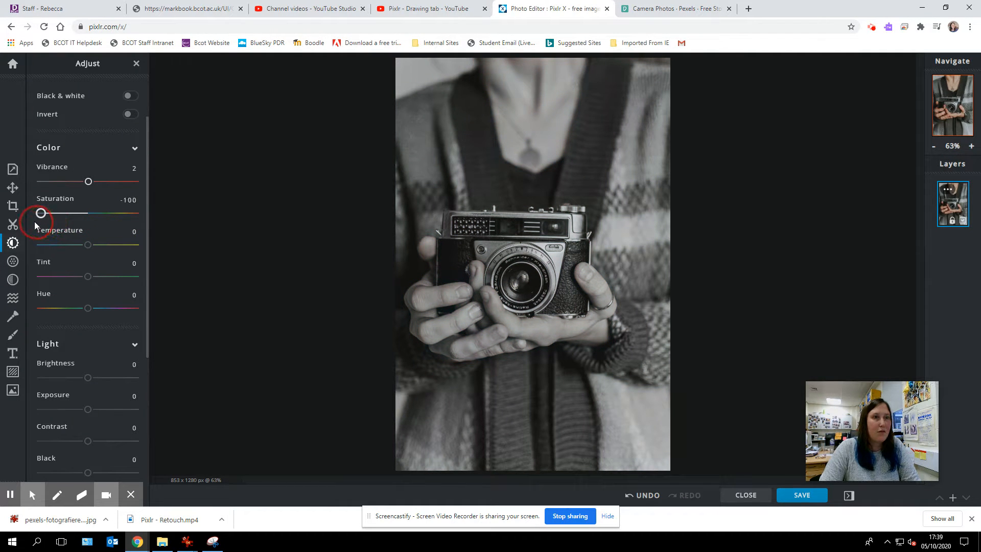
pyautogui.moveTo(29, 222); pyautogui.dragTo(37, 283)
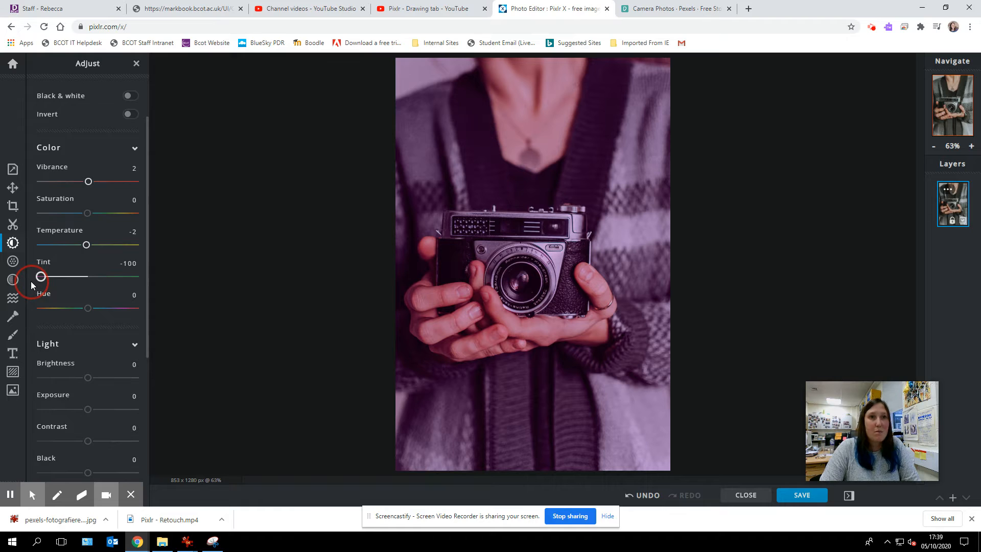
pyautogui.moveTo(29, 284); pyautogui.dragTo(119, 318)
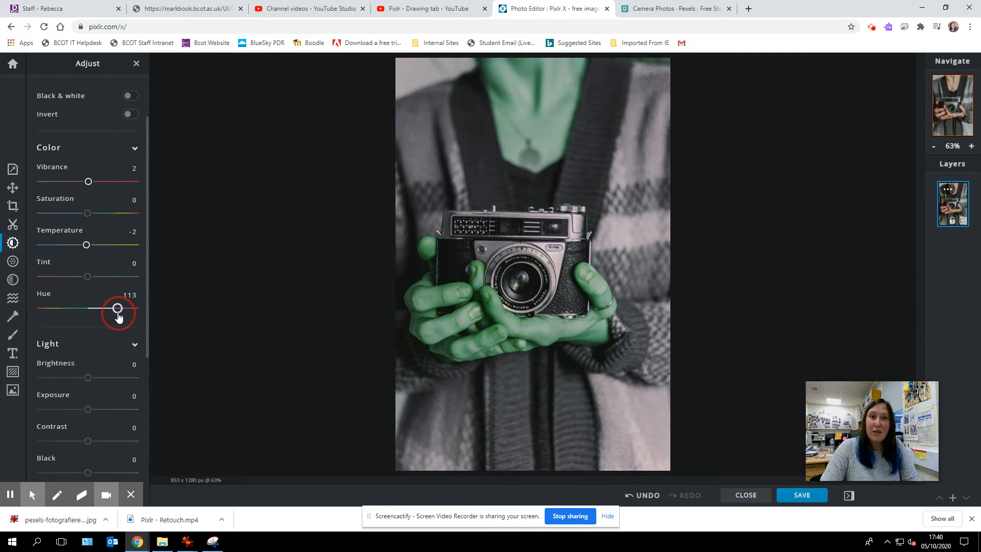
pyautogui.moveTo(119, 317); pyautogui.dragTo(90, 316)
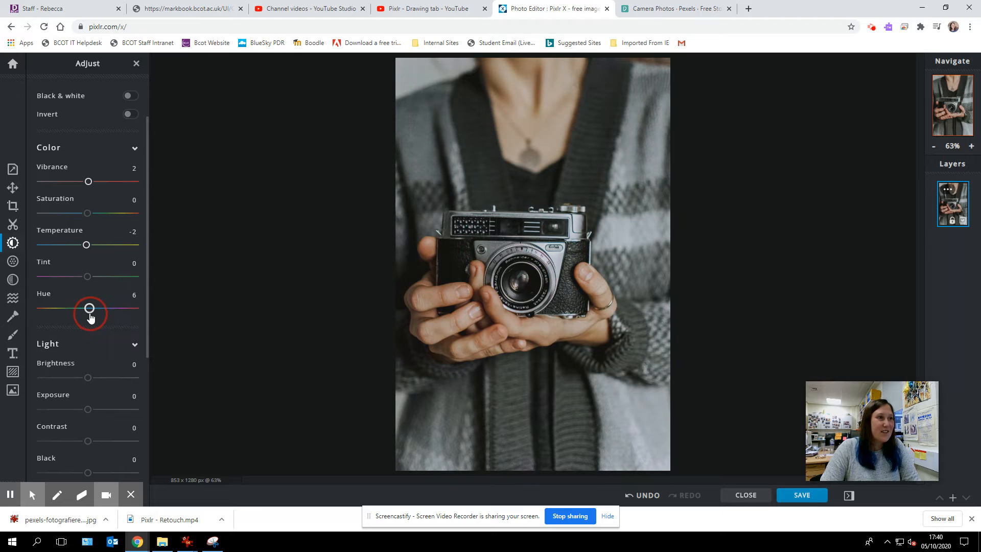
# - Set Brightness to 4 and Exposure to 2, and try Contrast at 100 and -98 before bringing it close to zero
pyautogui.scroll(-4, 73, 290)
pyautogui.moveTo(90, 179)
pyautogui.mouseDown()
pyautogui.moveTo(118, 182)
pyautogui.moveTo(59, 183)
pyautogui.moveTo(91, 178)
pyautogui.mouseUp()
pyautogui.moveTo(88, 207); pyautogui.dragTo(136, 247)
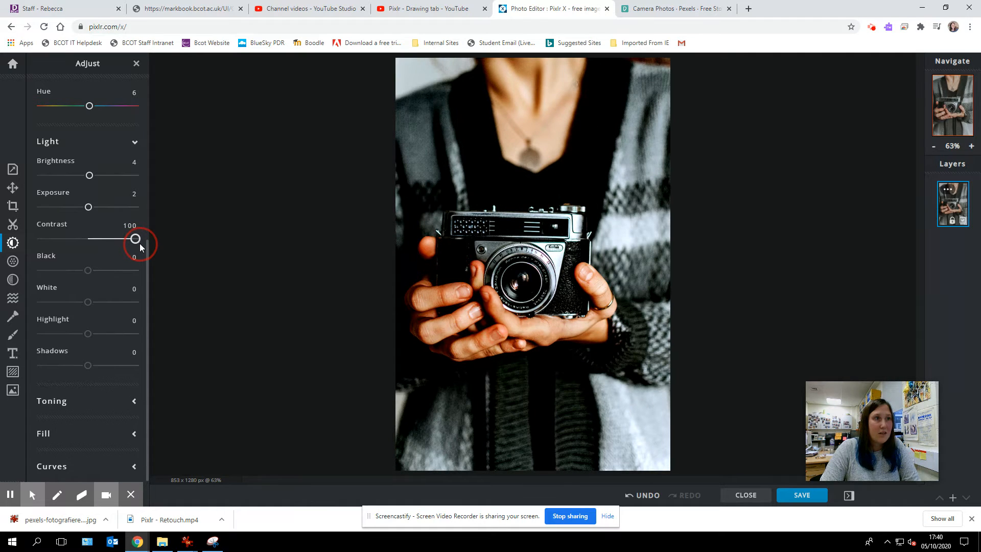
pyautogui.moveTo(140, 243); pyautogui.dragTo(139, 244)
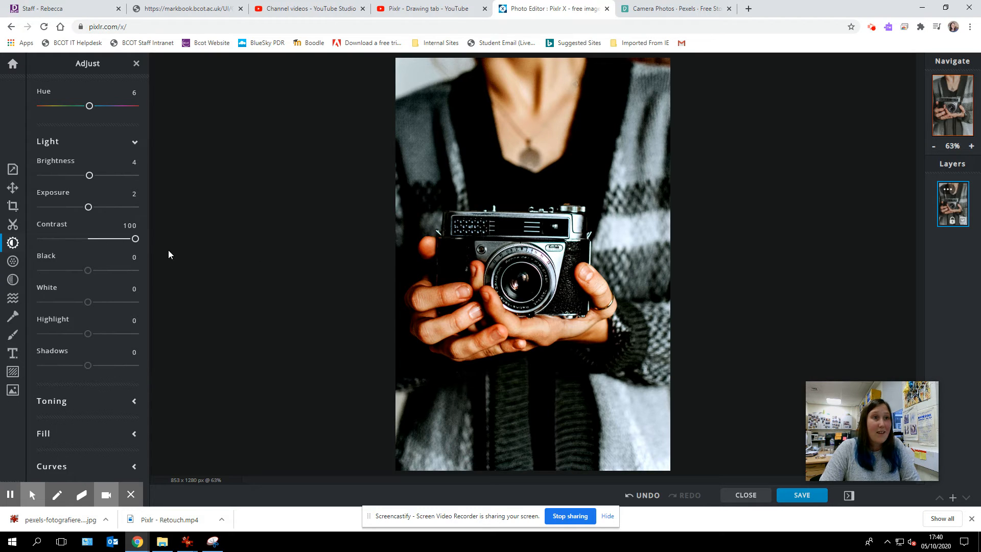
pyautogui.moveTo(136, 244); pyautogui.dragTo(40, 245)
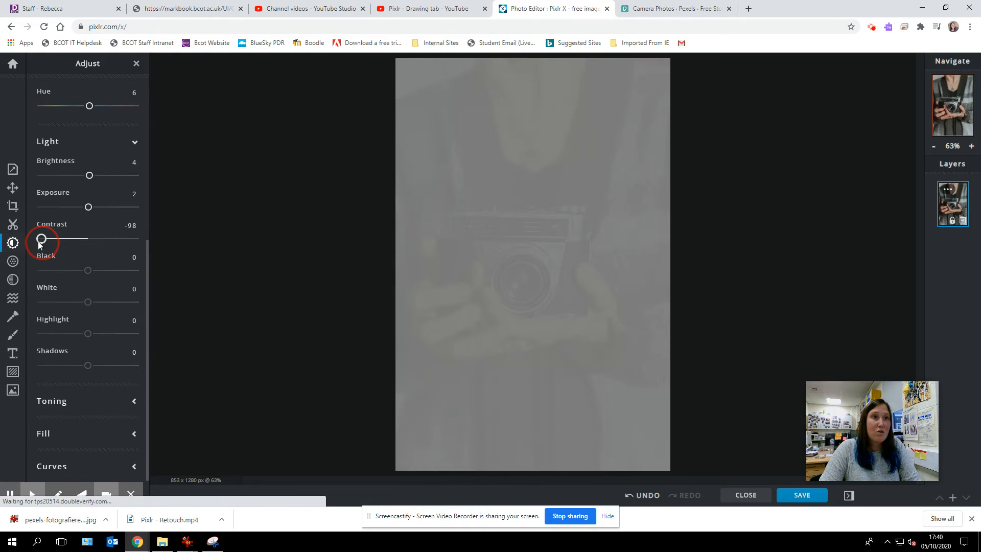
pyautogui.click(87, 238)
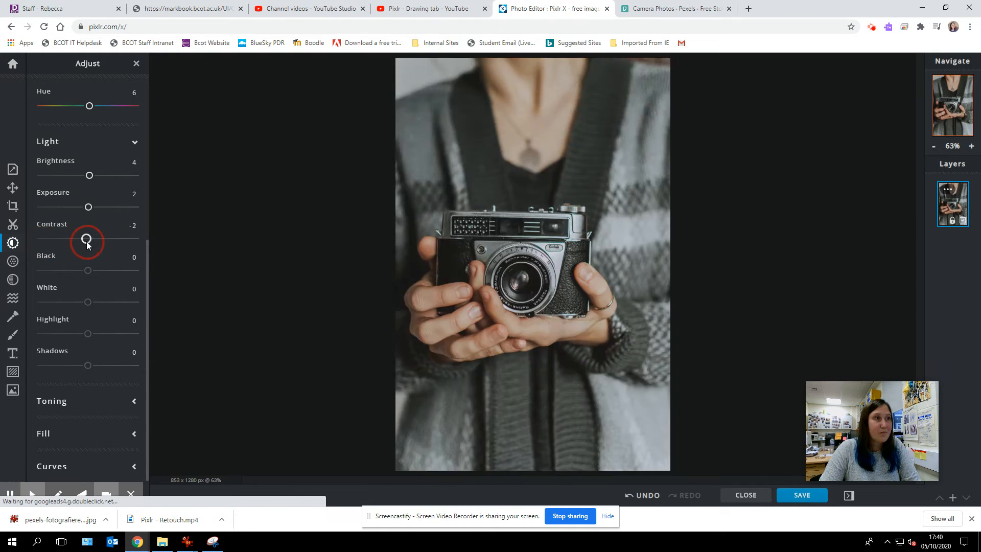
# - Try Black at 100 and bring it back to 2, and set White to 4
pyautogui.moveTo(89, 272); pyautogui.dragTo(136, 276)
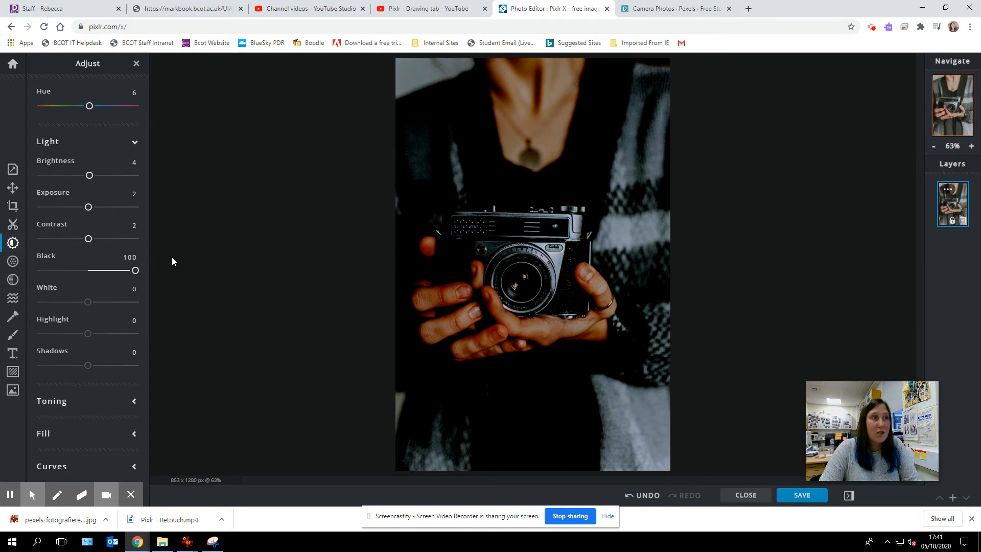
pyautogui.moveTo(135, 270); pyautogui.dragTo(91, 311)
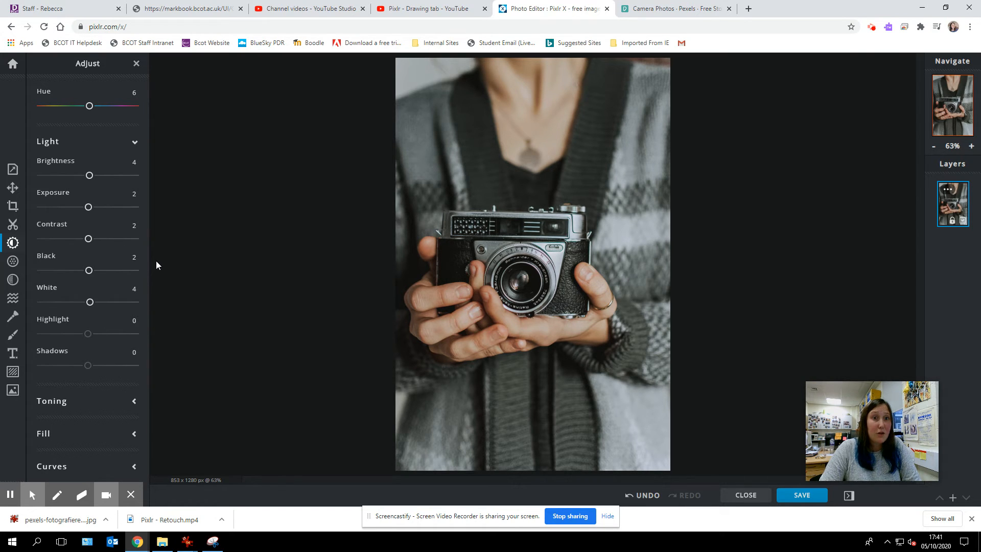
# - Reset the Contrast, Exposure, Brightness, Black and White adjustments to 0
pyautogui.click(44, 226)
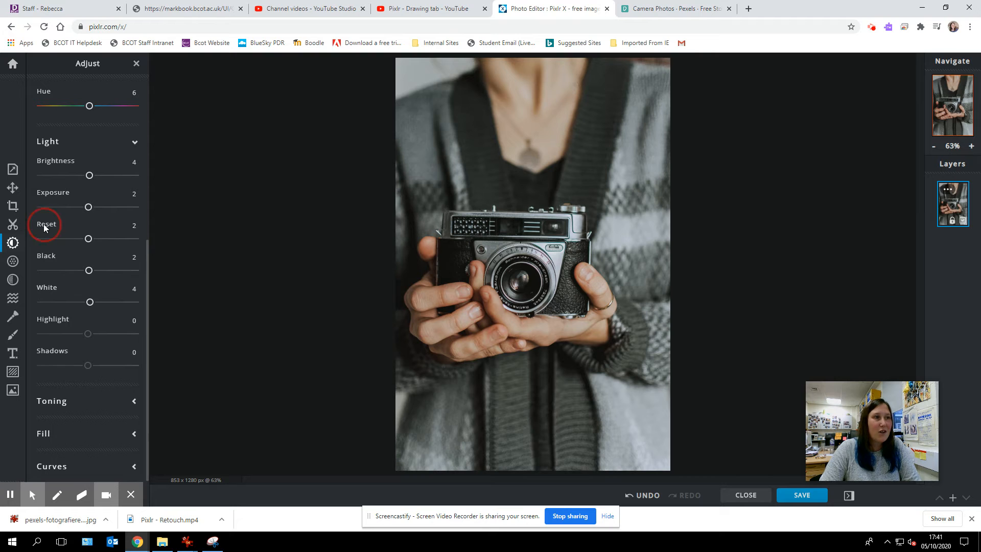
pyautogui.click(45, 194)
pyautogui.click(45, 160)
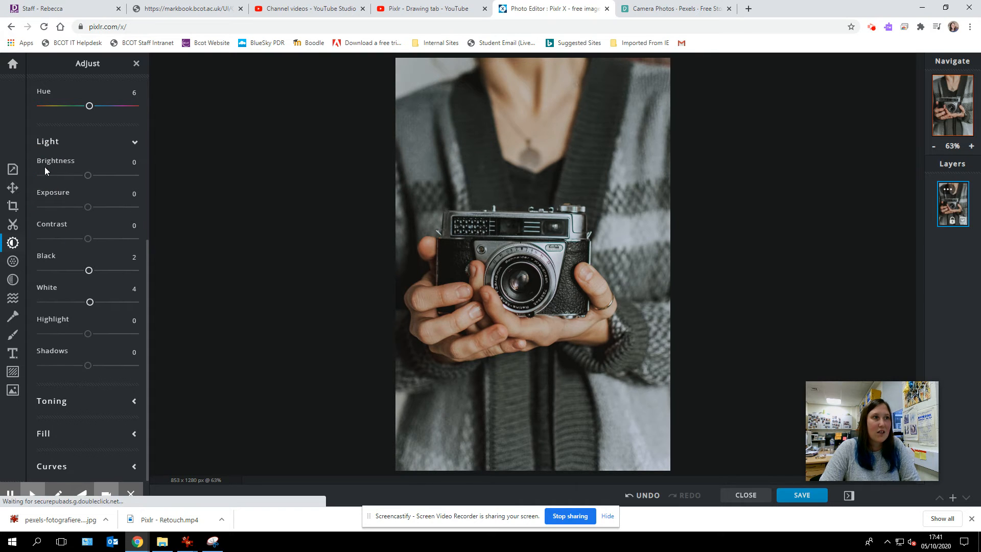
pyautogui.click(46, 256)
pyautogui.click(46, 288)
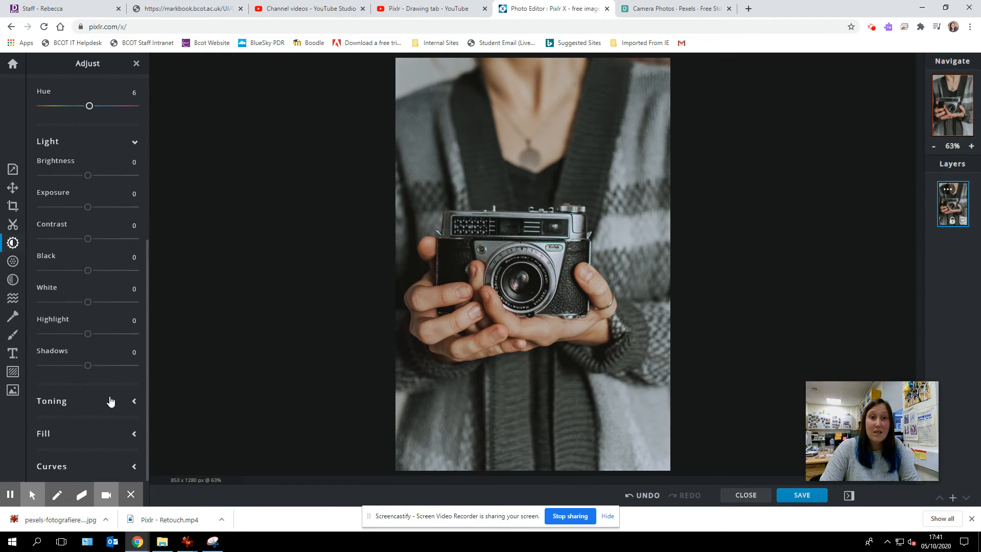
# - Set the Shadows value in the Light adjustments to -2, with Highlight at 0
pyautogui.moveTo(88, 334); pyautogui.dragTo(88, 373)
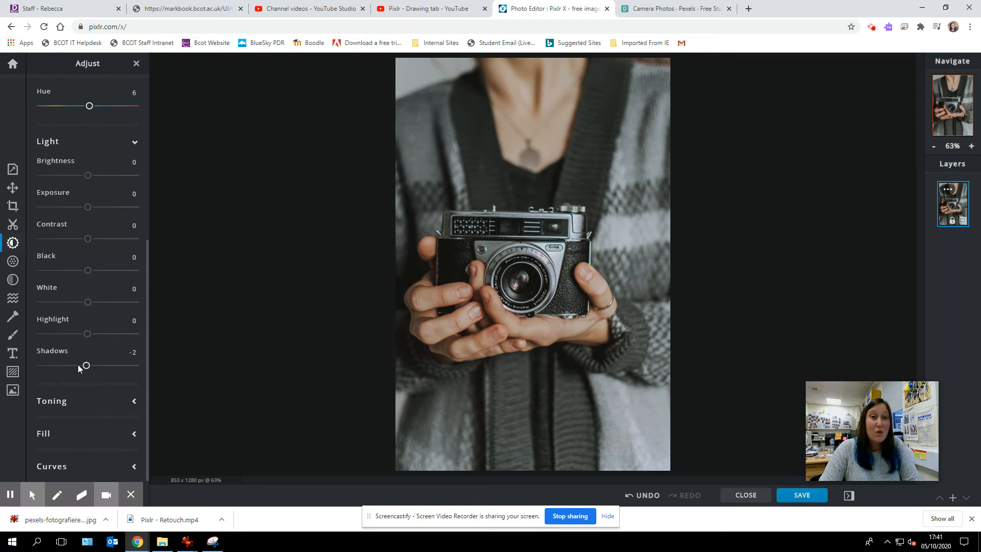
pyautogui.click(115, 357)
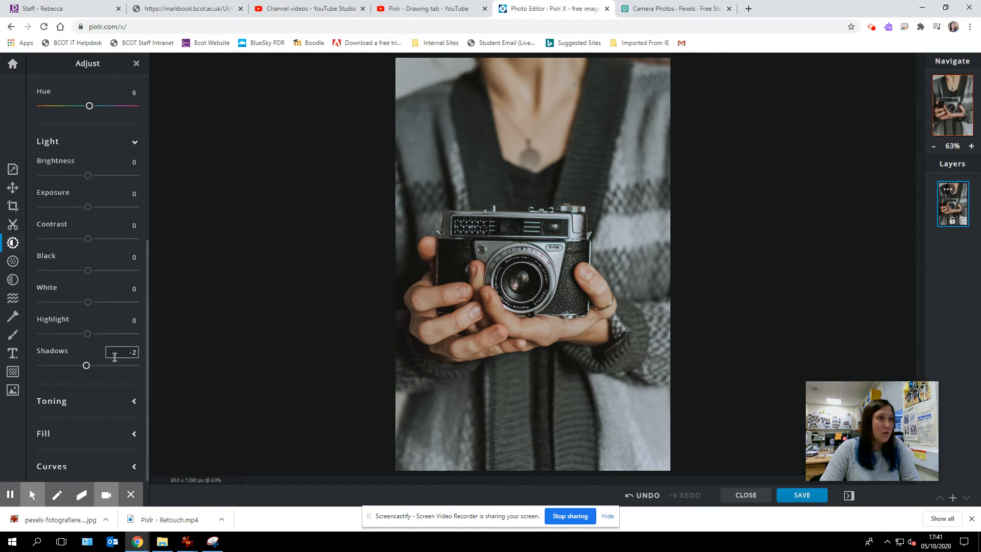
pyautogui.click(148, 376)
# - Try Toning at amount 100 and at 80 with purple and pink #FF99DD highlight colors, and reset the amount to 0
pyautogui.click(134, 402)
pyautogui.scroll(-2, 125, 401)
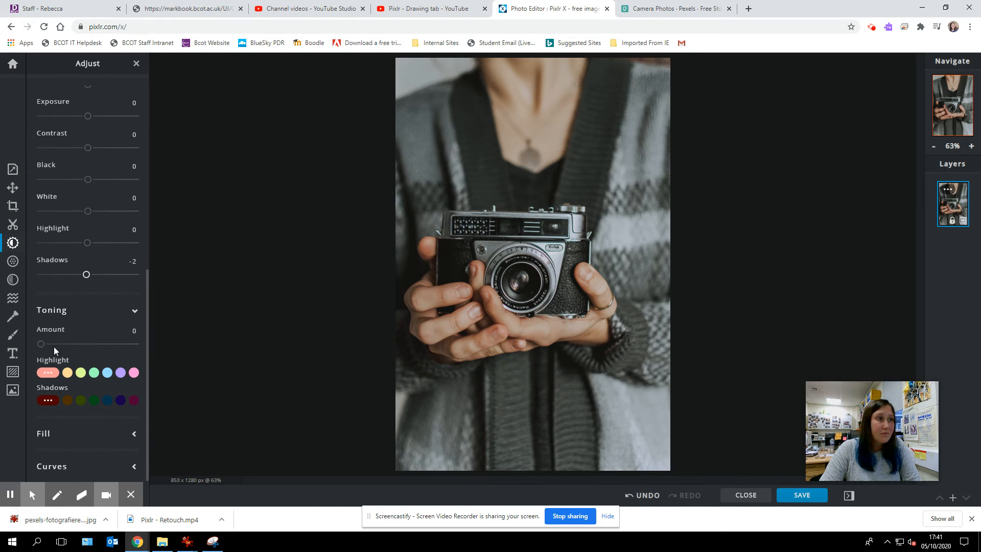
pyautogui.moveTo(43, 349); pyautogui.dragTo(139, 352)
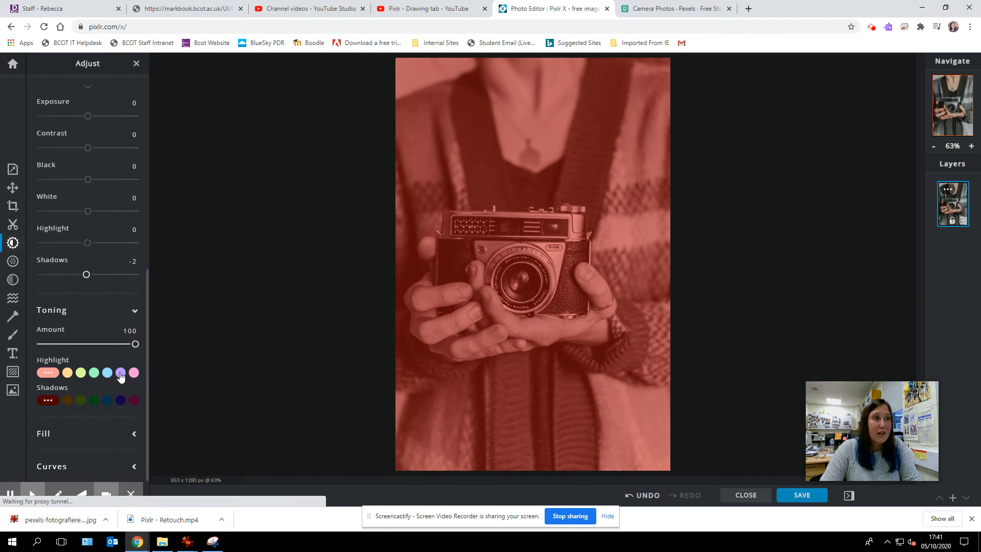
pyautogui.click(120, 372)
pyautogui.moveTo(137, 347); pyautogui.dragTo(114, 350)
pyautogui.click(134, 373)
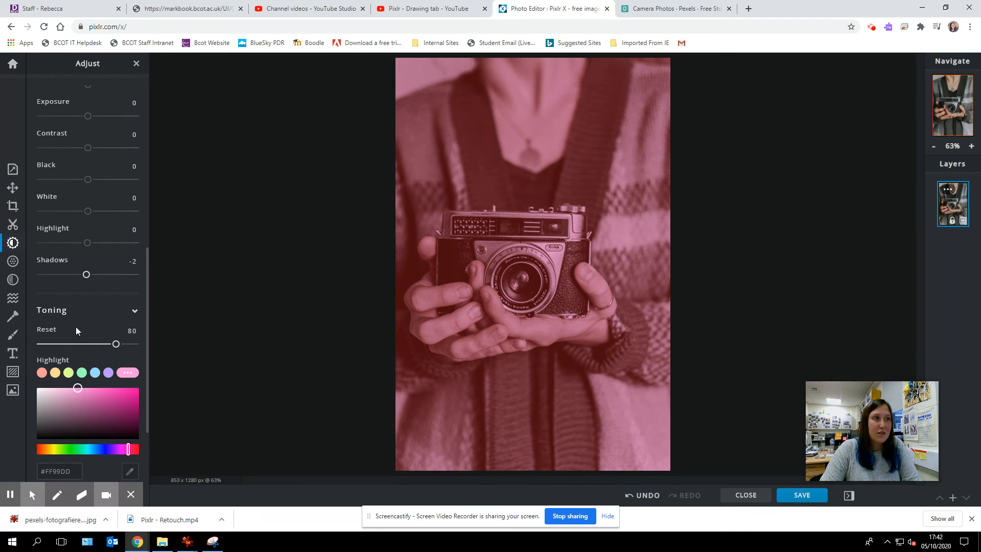
pyautogui.click(50, 332)
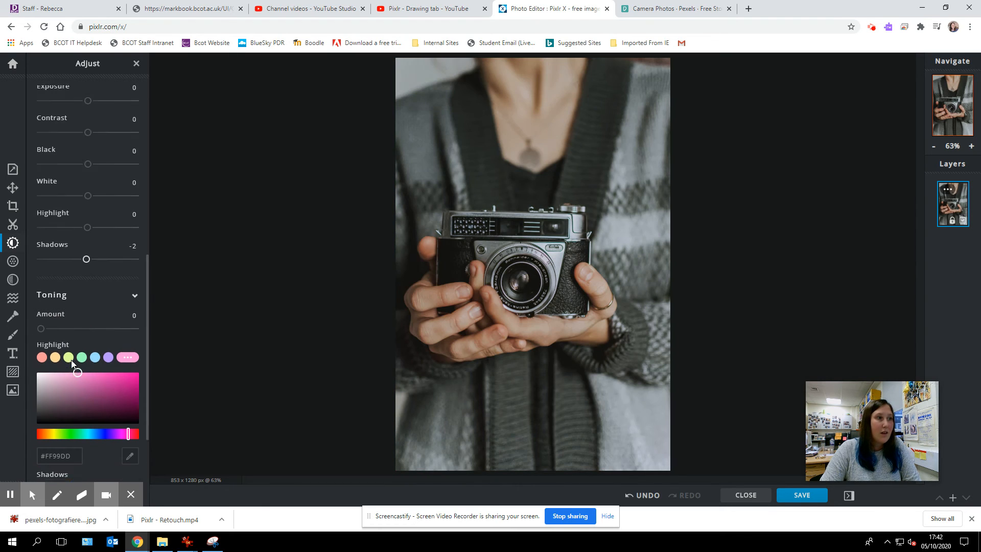
# - Choose the light yellow-green #DDFF99 as the Fill color, with the fill amount at 0
pyautogui.scroll(-2, 70, 358)
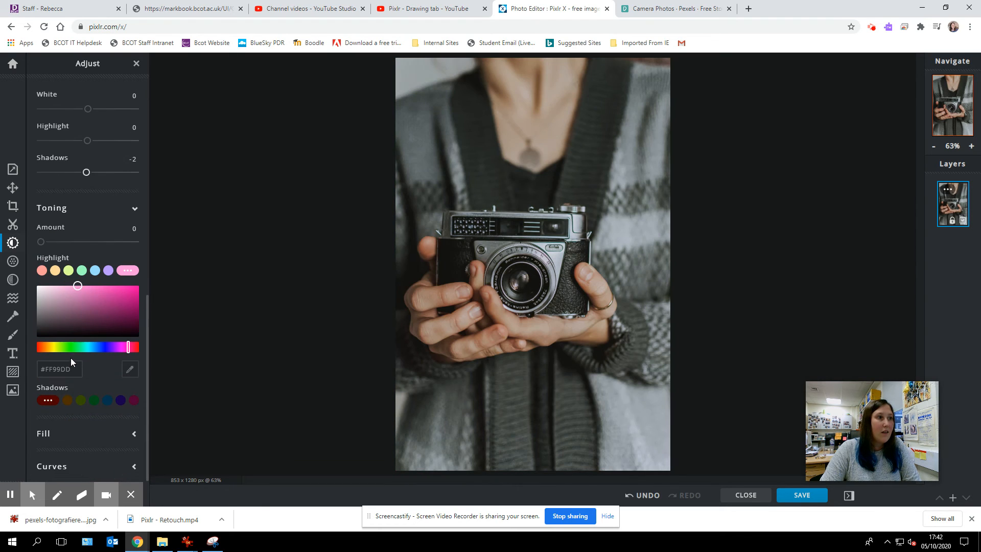
pyautogui.click(132, 434)
pyautogui.scroll(-2, 117, 432)
pyautogui.moveTo(41, 367)
pyautogui.mouseDown()
pyautogui.moveTo(145, 370)
pyautogui.moveTo(85, 378)
pyautogui.moveTo(83, 368)
pyautogui.moveTo(117, 372)
pyautogui.moveTo(68, 371)
pyautogui.moveTo(42, 351)
pyautogui.mouseUp()
pyautogui.click(81, 398)
pyautogui.scroll(-2, 56, 372)
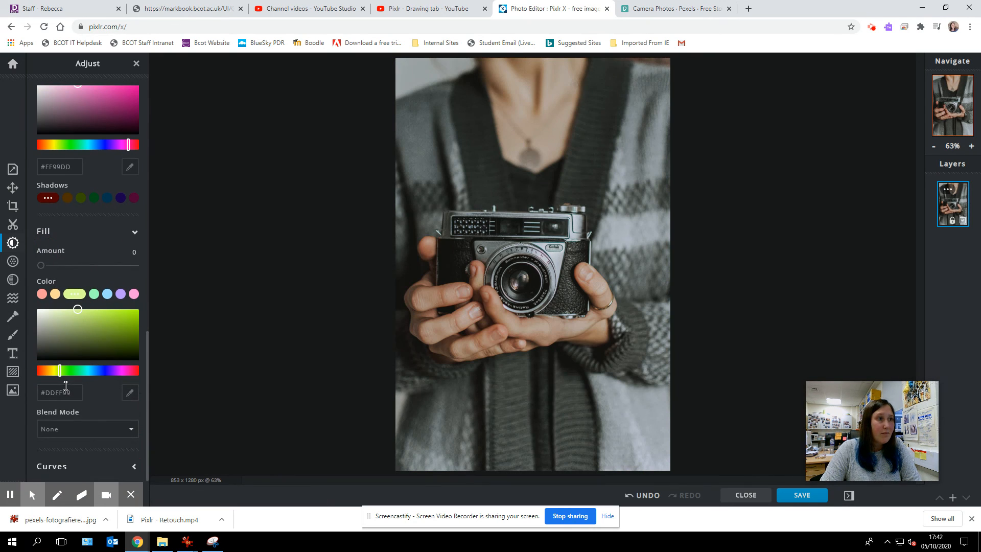
# - In Curves, add two control points to the red channel, one well above the diagonal and one well below it
pyautogui.click(134, 467)
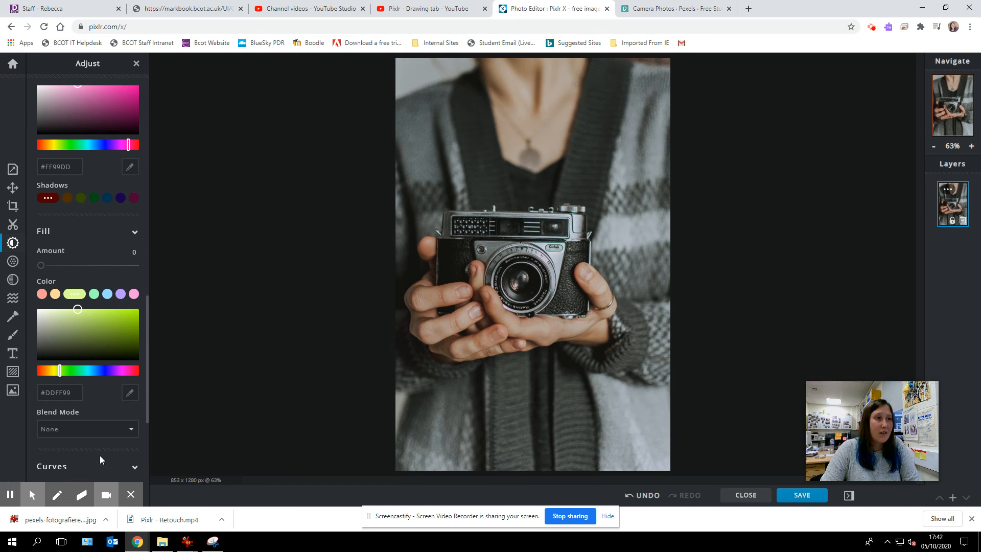
pyautogui.scroll(-3, 96, 444)
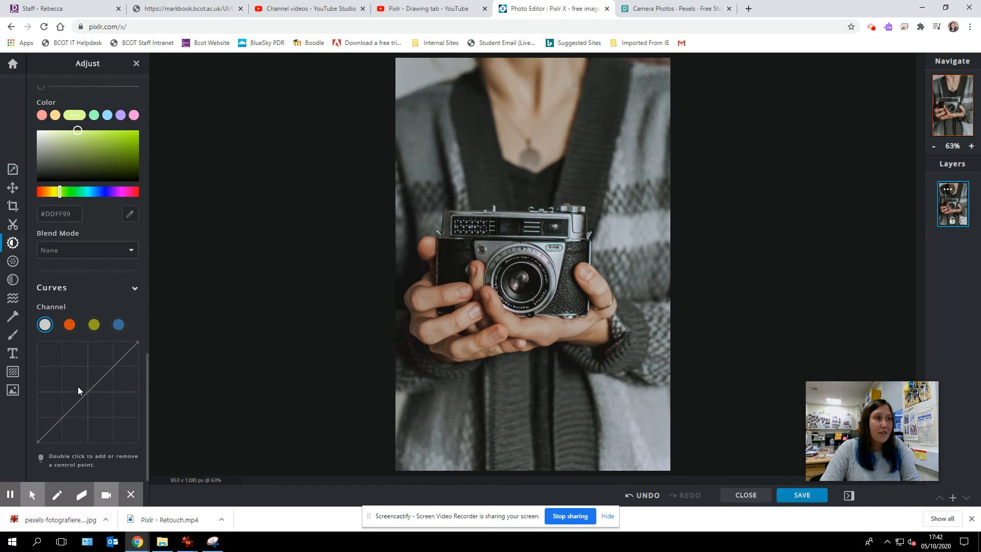
pyautogui.click(69, 326)
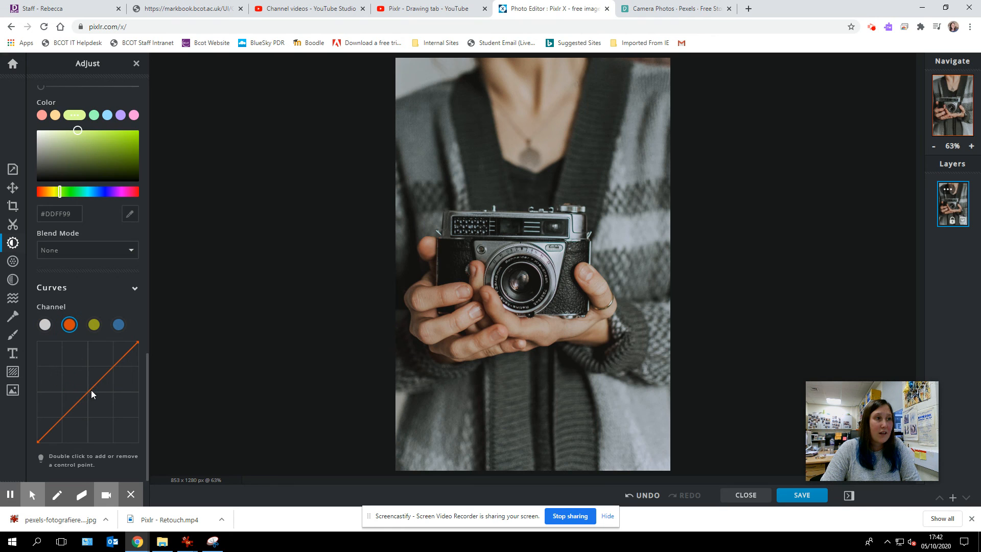
pyautogui.doubleClick(78, 370)
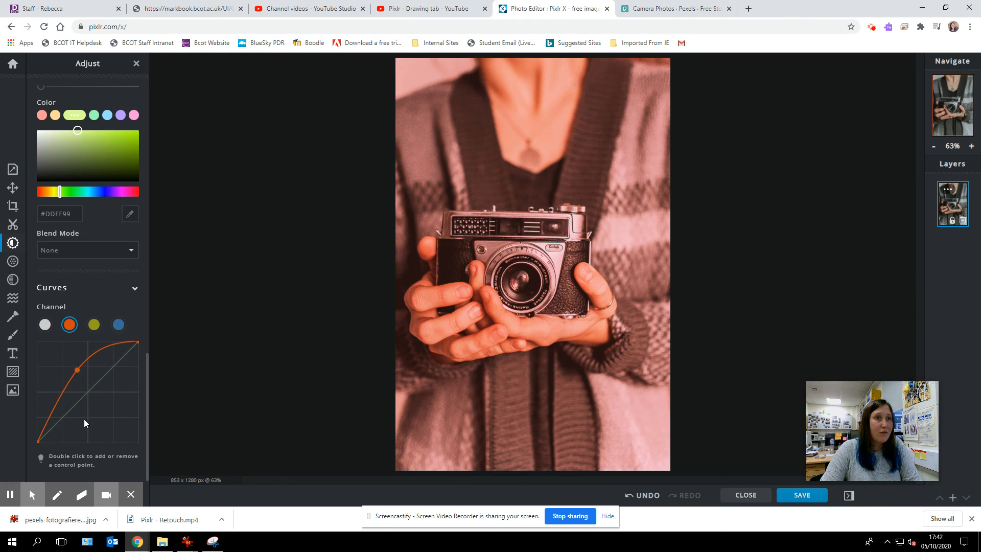
pyautogui.doubleClick(88, 424)
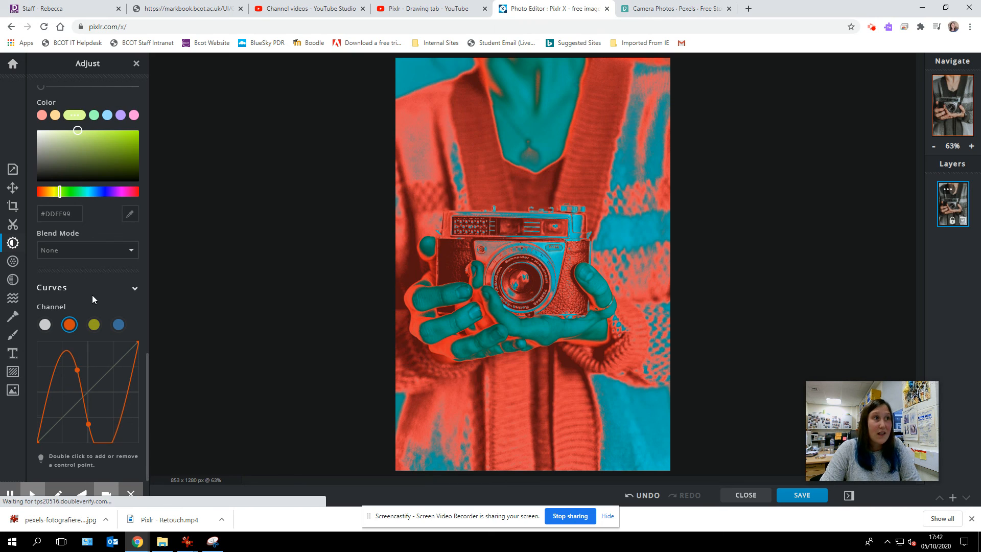
pyautogui.scroll(1, 92, 296)
pyautogui.scroll(10, 94, 295)
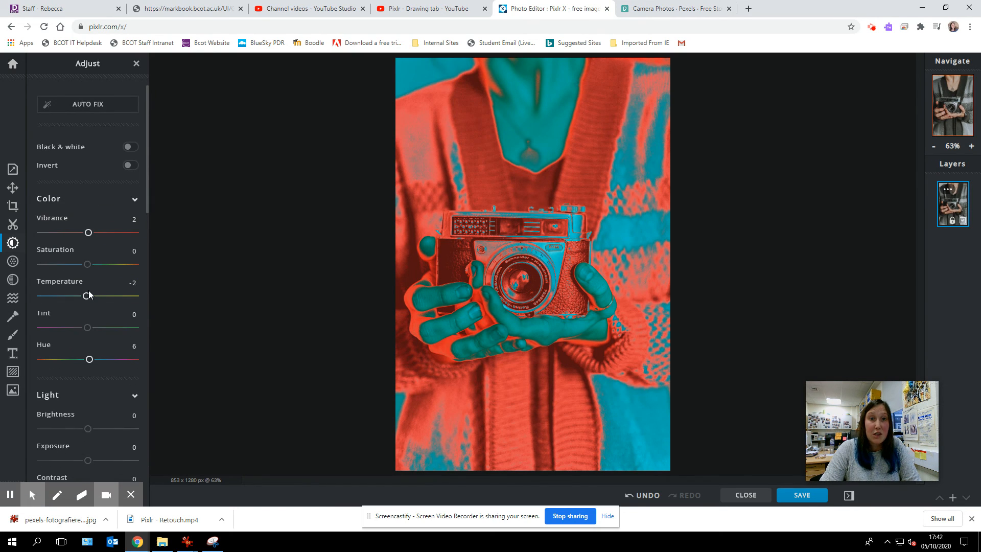